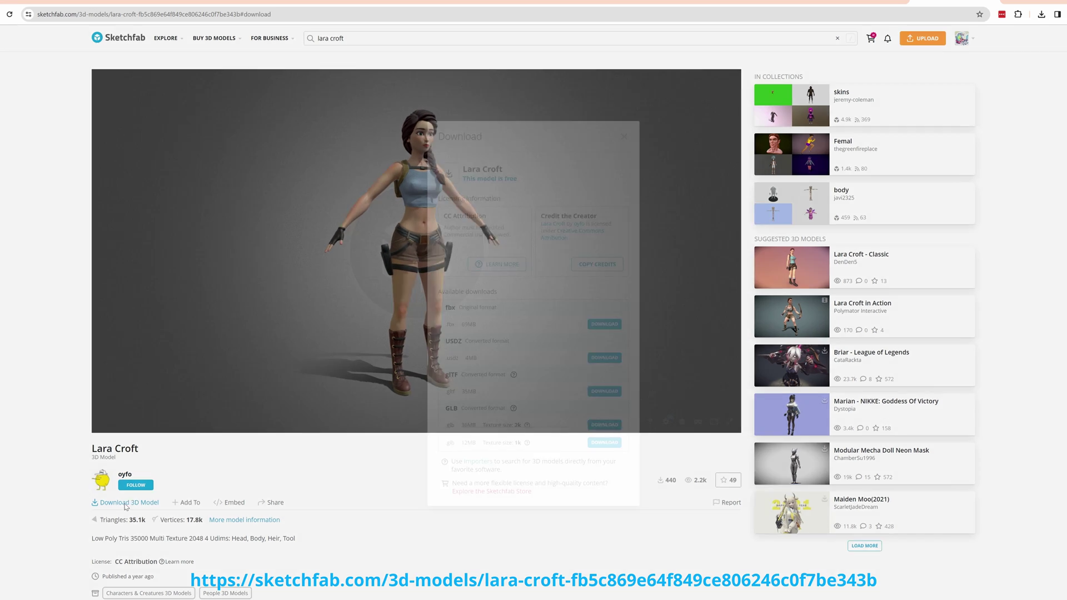
# Extract the downloaded Lara Croft zip into the empty local folder and close WinRAR
pyautogui.click(963, 35)
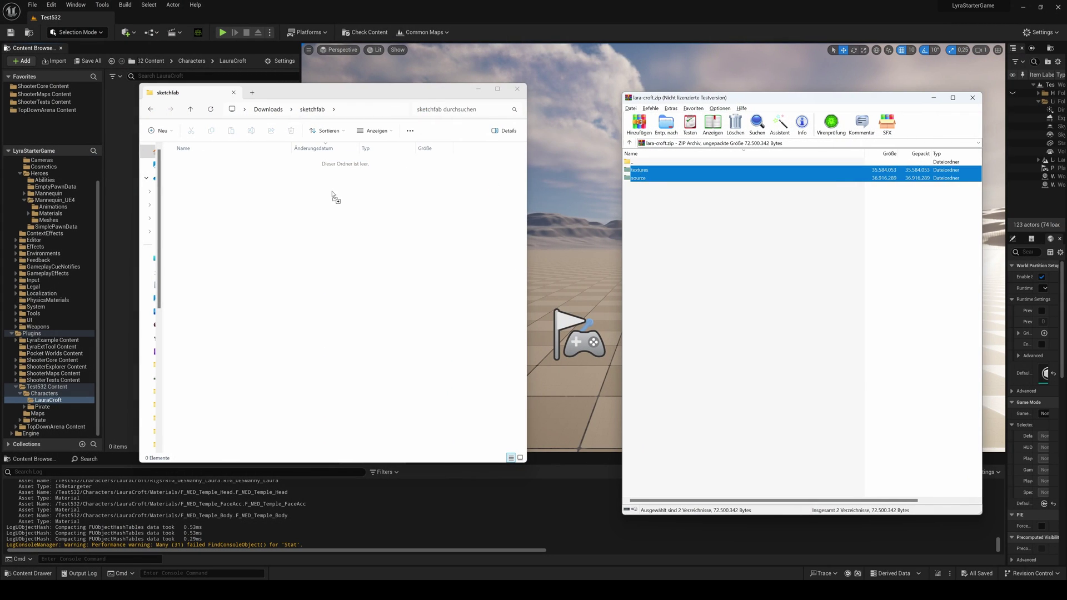
pyautogui.moveTo(332, 194); pyautogui.dragTo(334, 195)
pyautogui.click(969, 99)
pyautogui.moveTo(283, 94); pyautogui.dragTo(646, 94)
# Create a Textures folder in Unreal's LauraCroft folder and select all 16 extracted texture files
pyautogui.doubleClick(621, 187)
pyautogui.rightClick(171, 170)
pyautogui.click(211, 224)
pyautogui.write('Textures')
pyautogui.press('Return')
pyautogui.press('Return')
pyautogui.hotkey('alt', 'Tab')
pyautogui.hotkey('ctrl', 'a')
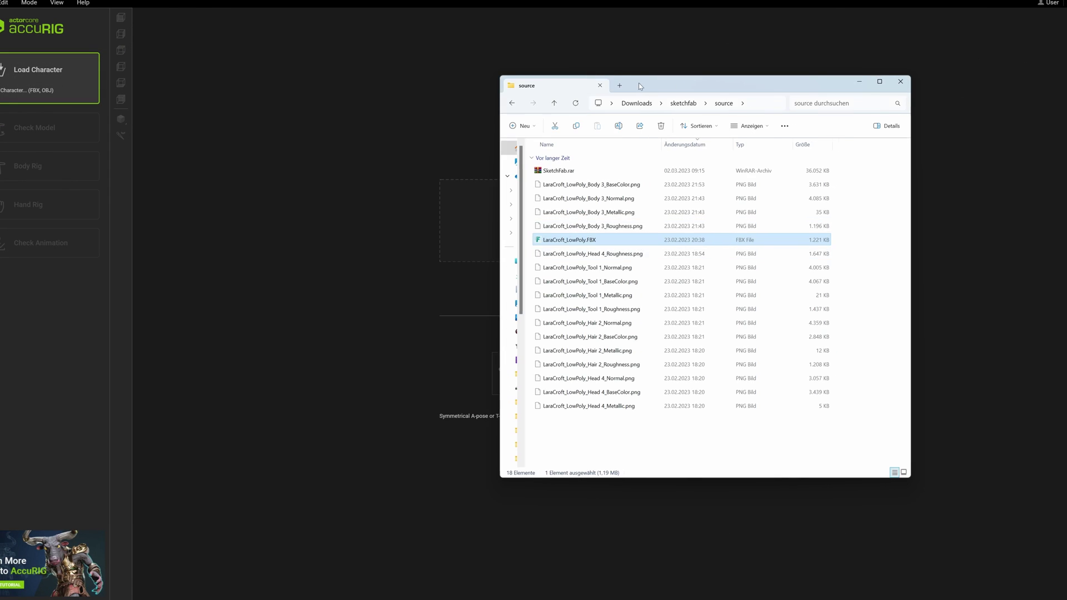
# Load LaraCroft_LowPoly.FBX into AccuRIG, rig the body, and adjust clavicle and wrist joints symmetrically
pyautogui.moveTo(638, 83); pyautogui.dragTo(763, 80)
pyautogui.moveTo(694, 239); pyautogui.dragTo(527, 223)
pyautogui.click(1026, 587)
pyautogui.click(964, 210)
pyautogui.moveTo(526, 139); pyautogui.dragTo(516, 136)
pyautogui.click(683, 241)
pyautogui.moveTo(685, 243); pyautogui.dragTo(700, 254)
# Rig the hands with the detected finger count and preview a walking motion
pyautogui.click(1025, 586)
pyautogui.click(506, 318)
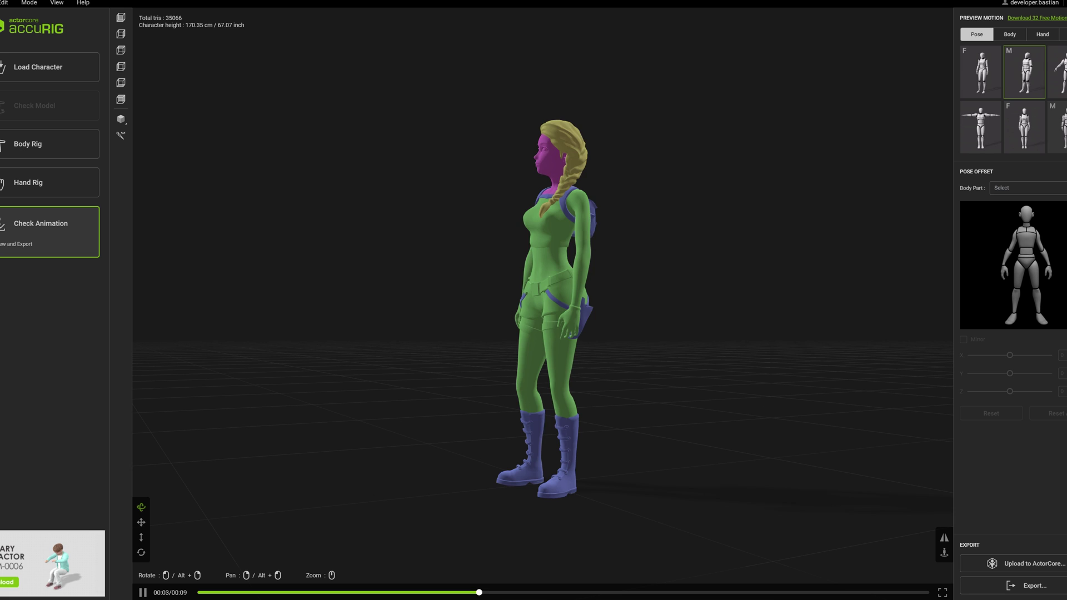
pyautogui.click(1062, 34)
pyautogui.click(983, 71)
pyautogui.click(1058, 71)
# Export the rigged Lara Croft as FBX with Unreal as the target application and save it
pyautogui.moveTo(778, 267); pyautogui.dragTo(785, 288)
pyautogui.click(1033, 586)
pyautogui.click(534, 278)
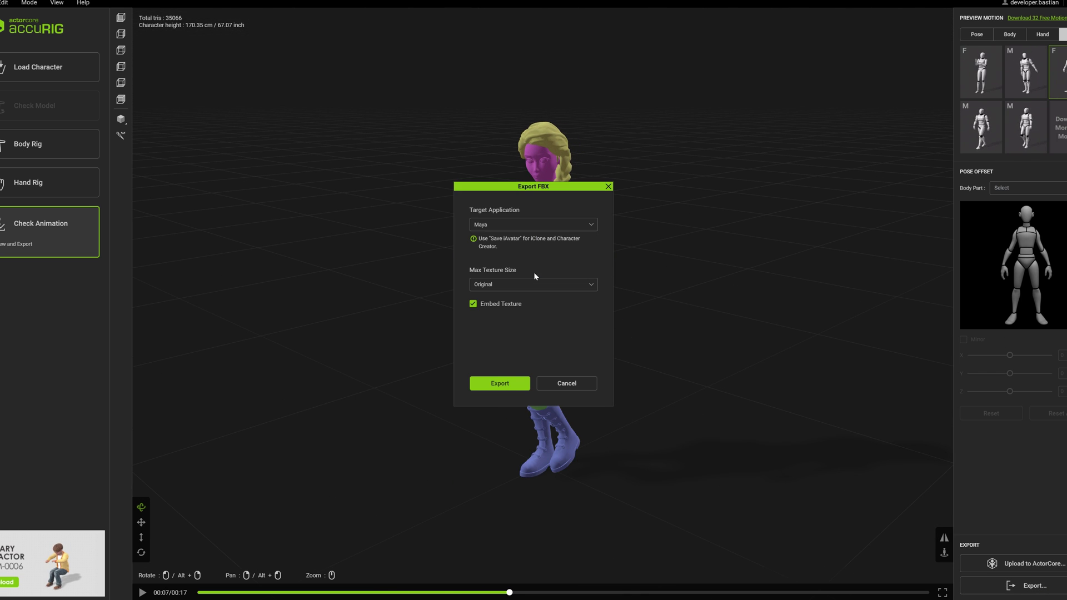
pyautogui.click(498, 225)
pyautogui.click(489, 281)
pyautogui.click(508, 383)
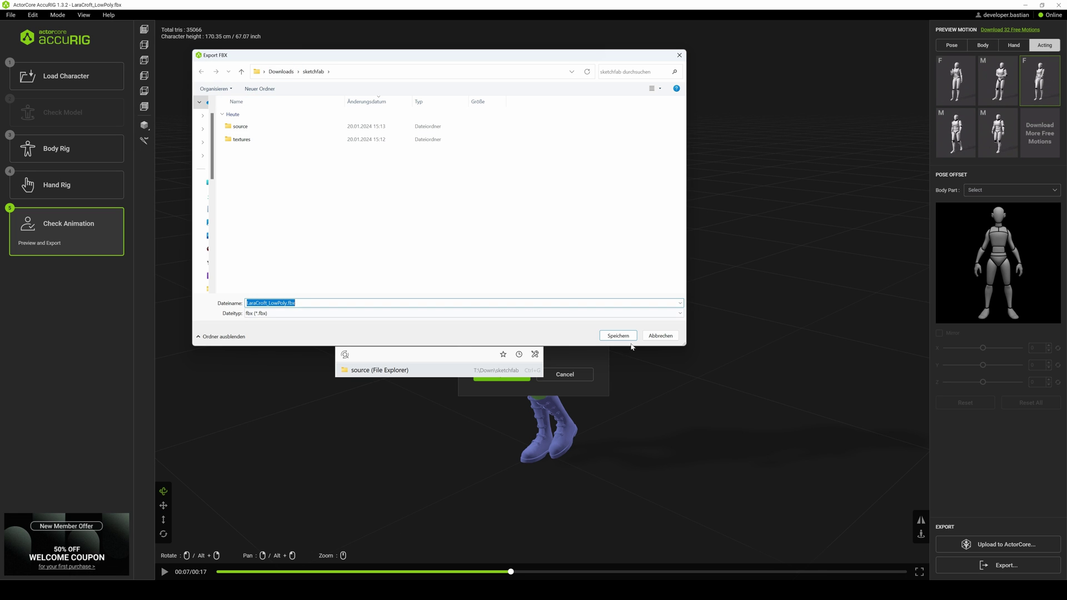
pyautogui.click(620, 335)
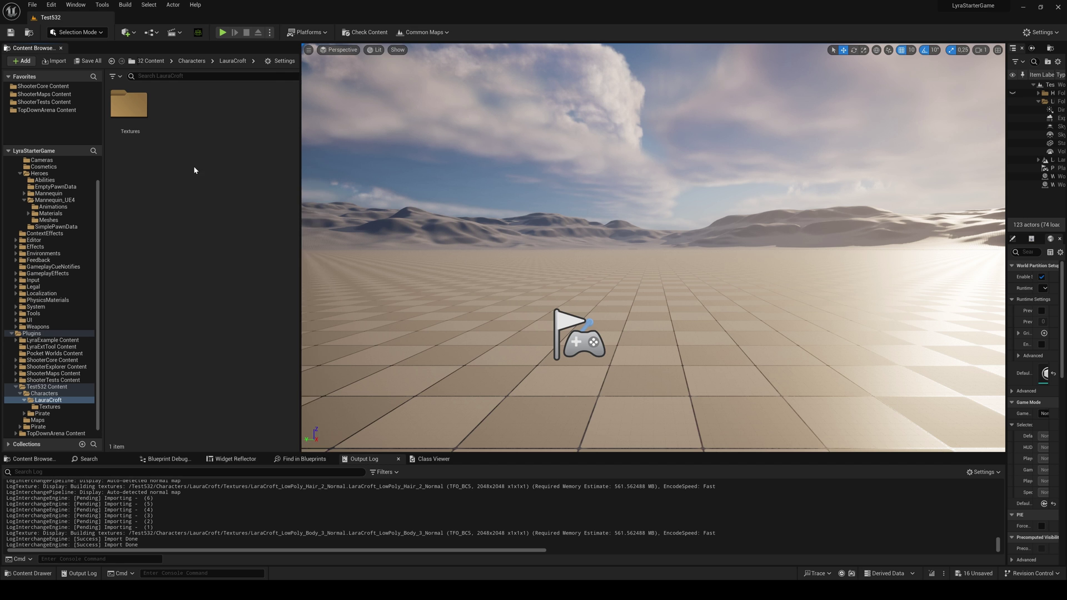
# Import LaraCroft_LowPoly.fbx into the LauraCroft folder, accepting the Character Creator setup
pyautogui.rightClick(194, 166)
pyautogui.click(223, 185)
pyautogui.click(383, 168)
pyautogui.click(750, 363)
pyautogui.click(589, 332)
# Review the advanced import options, import the FBX, and dismiss the four missing shader warnings
pyautogui.click(445, 249)
pyautogui.click(445, 249)
pyautogui.scroll(-8, 582, 360)
pyautogui.scroll(-2, 582, 360)
pyautogui.click(505, 452)
pyautogui.click(562, 302)
pyautogui.click(562, 303)
pyautogui.click(562, 302)
pyautogui.click(563, 302)
# Open the imported LaraCroft_LowPoly skeletal mesh to inspect it, then close the mesh editor
pyautogui.click(206, 181)
pyautogui.click(222, 103)
pyautogui.doubleClick(222, 102)
pyautogui.moveTo(312, 94)
pyautogui.mouseDown()
pyautogui.moveTo(267, 92)
pyautogui.moveTo(328, 83)
pyautogui.moveTo(313, 94)
pyautogui.mouseUp()
pyautogui.click(195, 18)
# Save all imported assets and create a new Rigs folder in LauraCroft
pyautogui.hotkey('ctrl', 'shift', 's')
pyautogui.rightClick(218, 193)
pyautogui.click(265, 240)
pyautogui.write('Rigs')
pyautogui.press('Return')
# Copy IK_UE4_Mannequin and RTG_UE5Manny_UE4Manny from the mannequin Meshes folder into Rigs
pyautogui.click(49, 220)
pyautogui.click(127, 115)
pyautogui.keyDown('ctrl'); pyautogui.click(225, 104); pyautogui.keyUp('ctrl')
pyautogui.moveTo(225, 103); pyautogui.dragTo(70, 416)
pyautogui.click(83, 441)
# Rename the copies to IK_Laura_Mannequin and RTG_UE5Manny_Laura
pyautogui.click(45, 414)
pyautogui.click(137, 97)
pyautogui.click(125, 134)
pyautogui.write('IK_Laura_Mannequin')
pyautogui.press('Return')
pyautogui.click(179, 127)
pyautogui.press('Return')
# Set IK_Laura_Mannequin's preview mesh to LaraCroft_LowPoly and save the IK rig
pyautogui.doubleClick(131, 108)
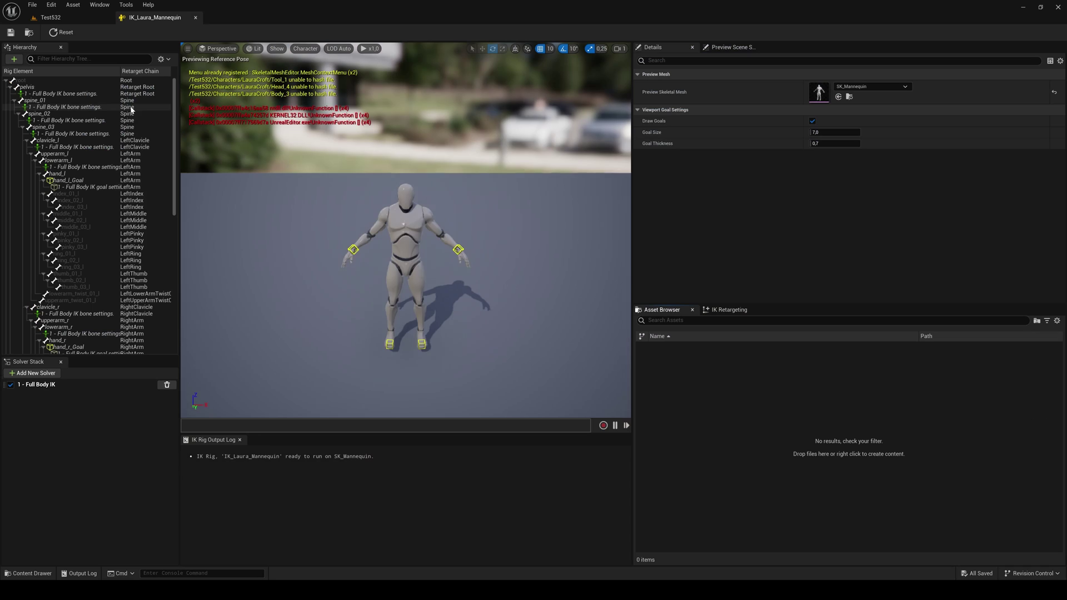
pyautogui.click(877, 85)
pyautogui.scroll(1, 896, 207)
pyautogui.click(893, 186)
pyautogui.click(63, 33)
pyautogui.click(10, 33)
pyautogui.click(76, 18)
# Set RTG_UE5Manny_Laura's target IK rig to IK_Laura_Mannequin and preview MM_Run_Fwd retargeted
pyautogui.doubleClick(176, 108)
pyautogui.click(945, 149)
pyautogui.click(963, 270)
pyautogui.write('run')
pyautogui.click(784, 321)
pyautogui.moveTo(495, 250); pyautogui.dragTo(495, 250, button='right')
pyautogui.moveTo(657, 310); pyautogui.dragTo(657, 309, button='right')
# Preview MM_Rifle_Walk_Bwd_Stop and MM_Rifle_Walk_Fwd_Start retargeted onto Lara
pyautogui.click(745, 284)
pyautogui.click(787, 341)
pyautogui.moveTo(665, 310); pyautogui.dragTo(665, 309, button='right')
pyautogui.click(795, 359)
pyautogui.moveTo(664, 309); pyautogui.dragTo(664, 309, button='right')
# Save the RTG_UE5Manny_Laura retargeter and close its editor
pyautogui.hotkey('ctrl', 's')
pyautogui.click(195, 19)
pyautogui.click(187, 217)
pyautogui.moveTo(101, 247); pyautogui.dragTo(155, 251)
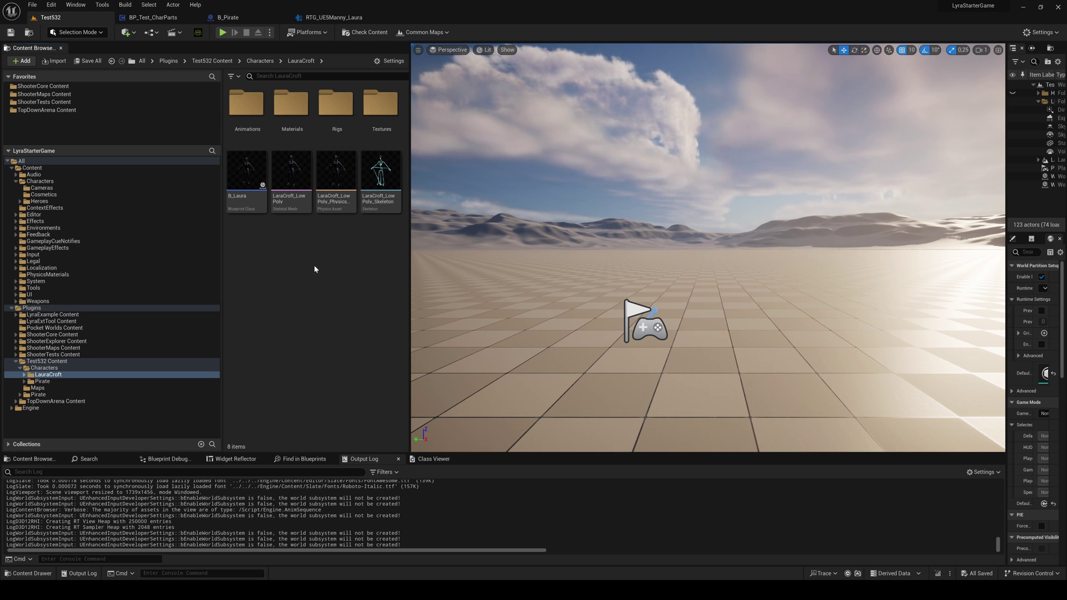
# Create an Animation Blueprint from LaraCroft_LowPoly named ABP_Laura
pyautogui.rightClick(297, 170)
pyautogui.moveTo(350, 198)
pyautogui.click(447, 225)
pyautogui.write('ABP_Laura')
pyautogui.press('Return')
# Add a Retarget Pose From Mesh node to ABP_Laura's AnimGraph
pyautogui.doubleClick(247, 169)
pyautogui.moveTo(696, 260); pyautogui.dragTo(565, 208, button='right')
pyautogui.rightClick(378, 192)
pyautogui.write('Retarget Pose From Mesh')
pyautogui.click(499, 228)
# Arrange the Retarget Pose From Mesh node beside Output Pose and wire them together
pyautogui.moveTo(468, 211); pyautogui.dragTo(772, 232)
pyautogui.moveTo(713, 346); pyautogui.dragTo(657, 340, button='right')
pyautogui.moveTo(534, 277); pyautogui.dragTo(467, 245)
pyautogui.moveTo(666, 217); pyautogui.dragTo(360, 178)
pyautogui.moveTo(427, 300); pyautogui.dragTo(486, 217)
pyautogui.moveTo(486, 216); pyautogui.dragTo(528, 275, button='right')
pyautogui.moveTo(538, 233); pyautogui.dragTo(552, 232)
pyautogui.moveTo(415, 237); pyautogui.dragTo(435, 230)
# Set the node's IKRetargeter Asset to RTG_UE5Manny_Laura, then compile and save ABP_Laura
pyautogui.click(995, 104)
pyautogui.click(1002, 271)
pyautogui.click(65, 30)
pyautogui.click(51, 18)
# Copy B_Quinn into the LauraCroft folder and rename it B_Laura
pyautogui.click(331, 250)
pyautogui.hotkey('alt', 'Left')
pyautogui.click(268, 76)
pyautogui.write('b_quinn')
pyautogui.moveTo(246, 106); pyautogui.dragTo(66, 374)
pyautogui.click(95, 395)
pyautogui.click(45, 374)
pyautogui.write('Laura')
pyautogui.press('Return')
# Set B_Laura's MeshComponent Anim Class to ABP_Laura_C, then compile and save the blueprint
pyautogui.doubleClick(286, 175)
pyautogui.click(128, 84)
pyautogui.click(925, 200)
pyautogui.click(900, 239)
pyautogui.click(61, 33)
pyautogui.click(11, 33)
pyautogui.click(51, 17)
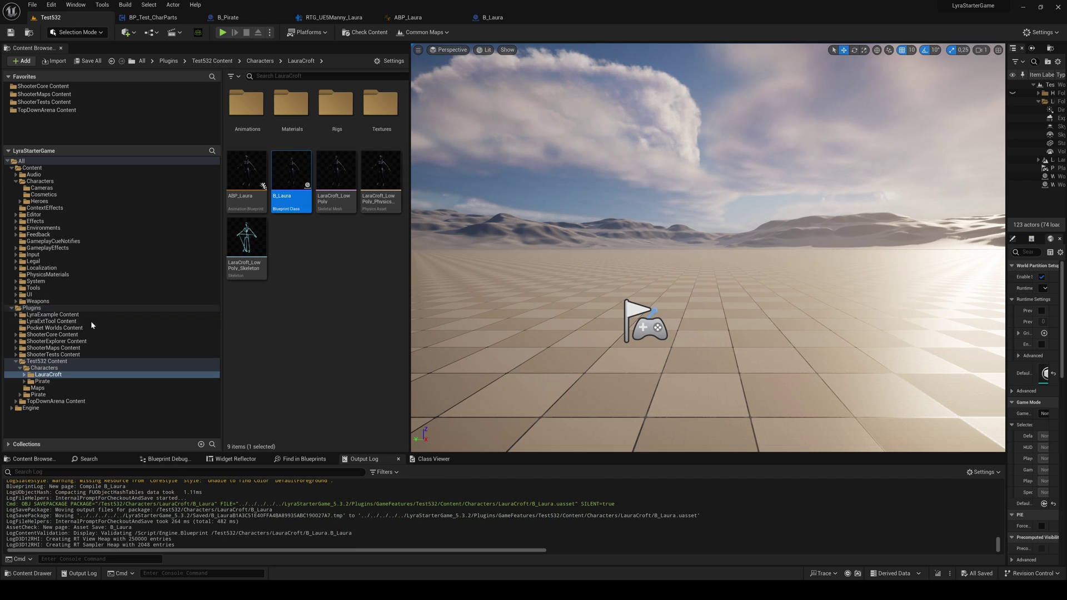